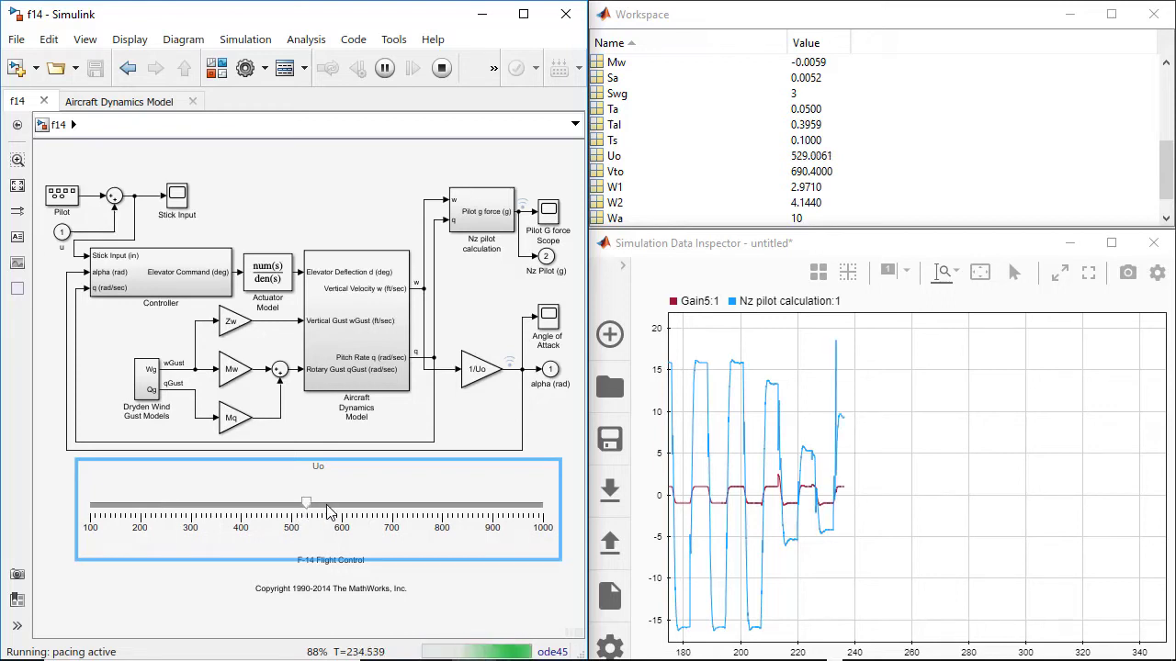
- Sweep Uo on the dashboard slider to about 640, 820 and 888, then down to about 300
click(372, 507)
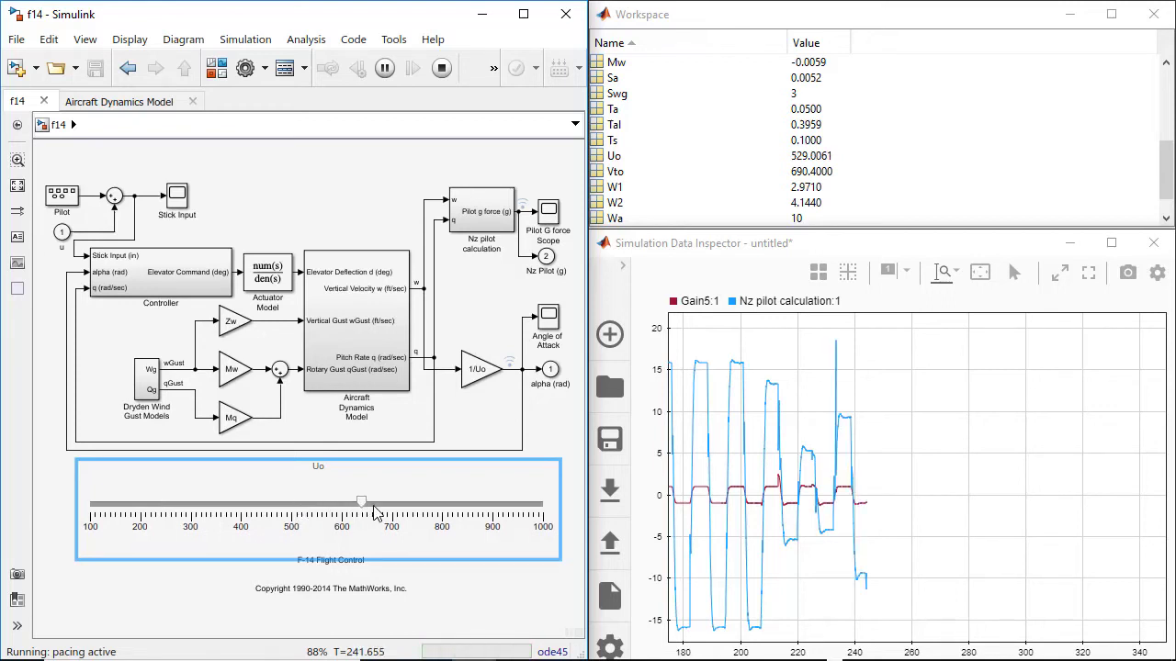
click(452, 507)
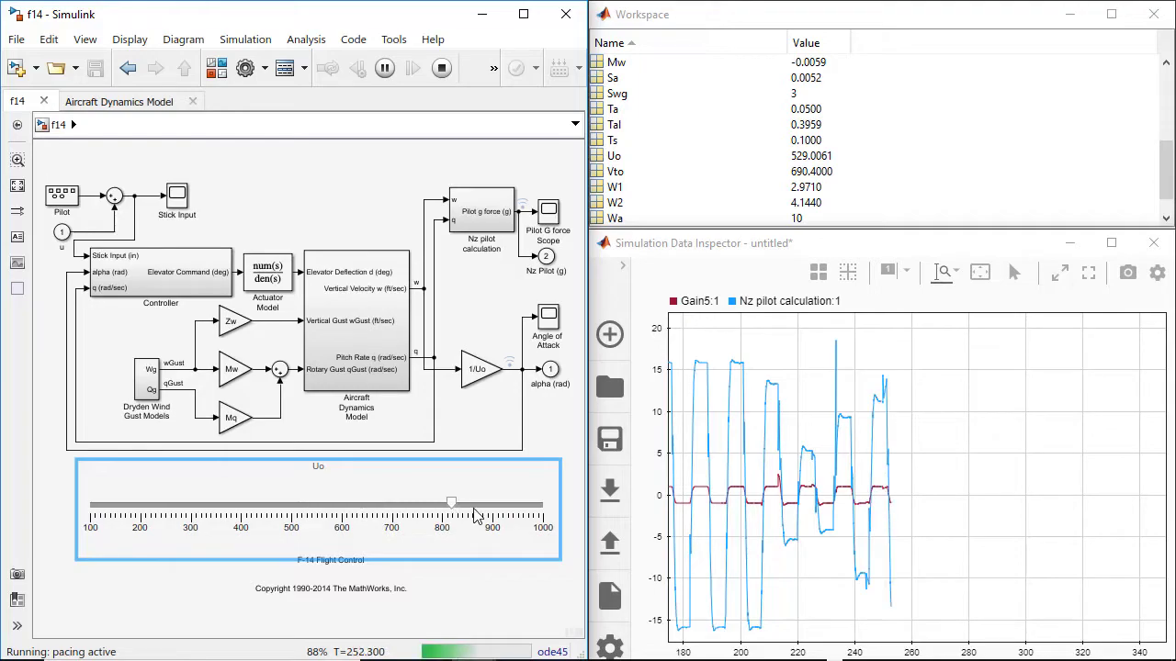
click(487, 507)
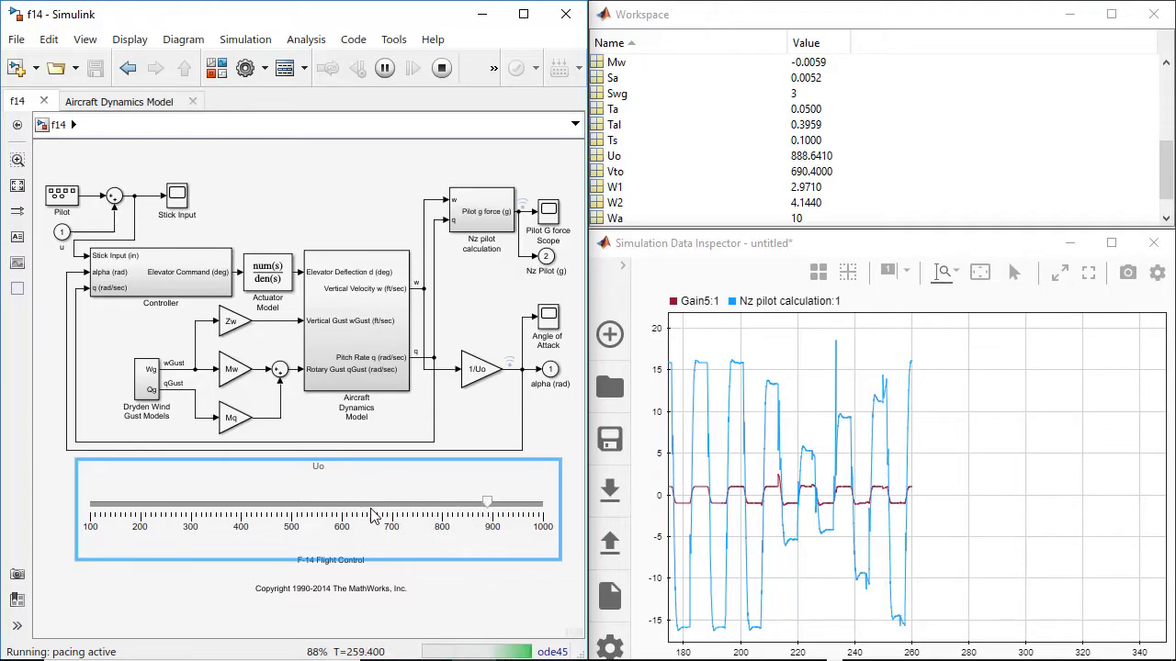
click(208, 510)
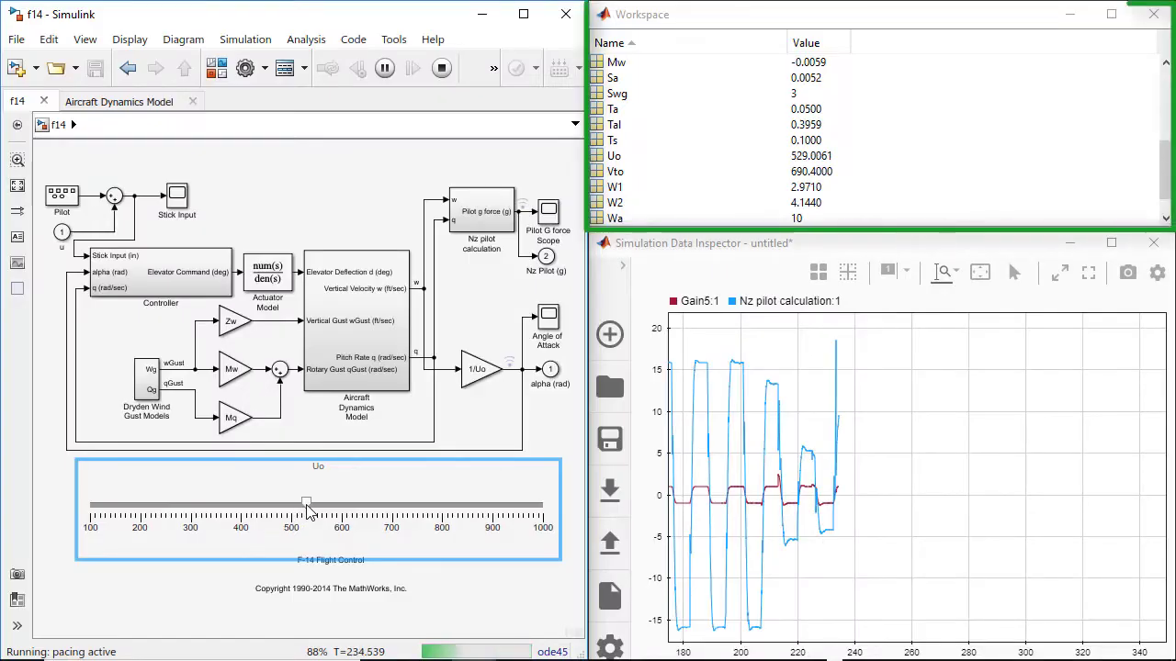
- Move the Uo slider from about 530 up to 640 and 890, then down to 300 and 390
drag(307, 506, 452, 514)
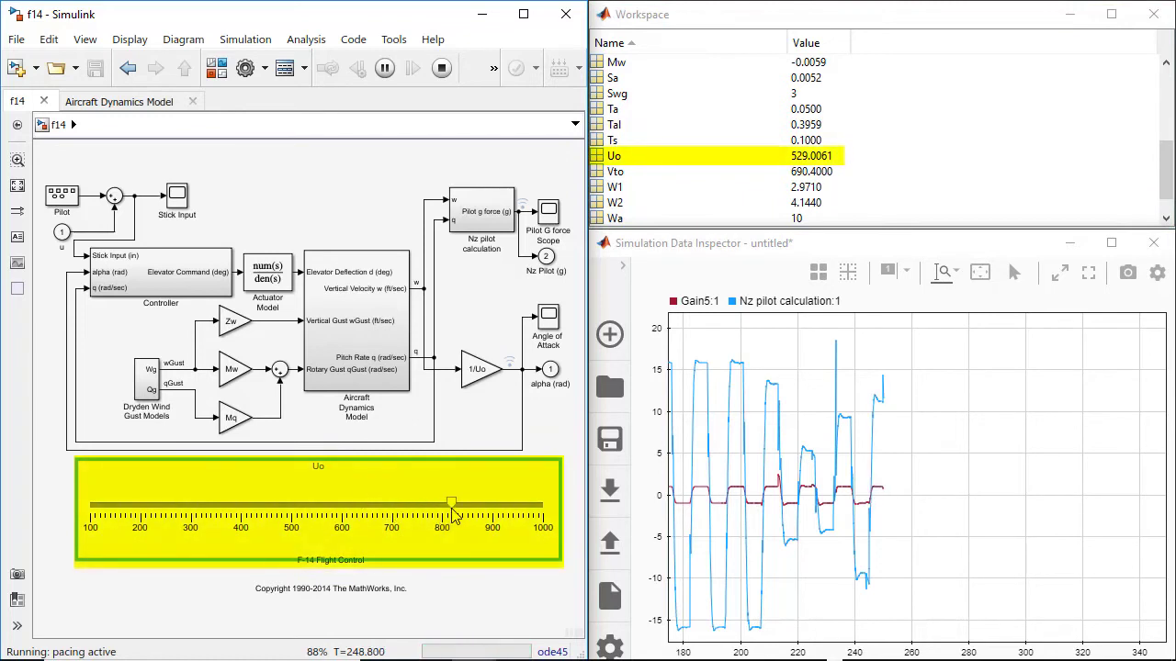
drag(452, 514, 476, 518)
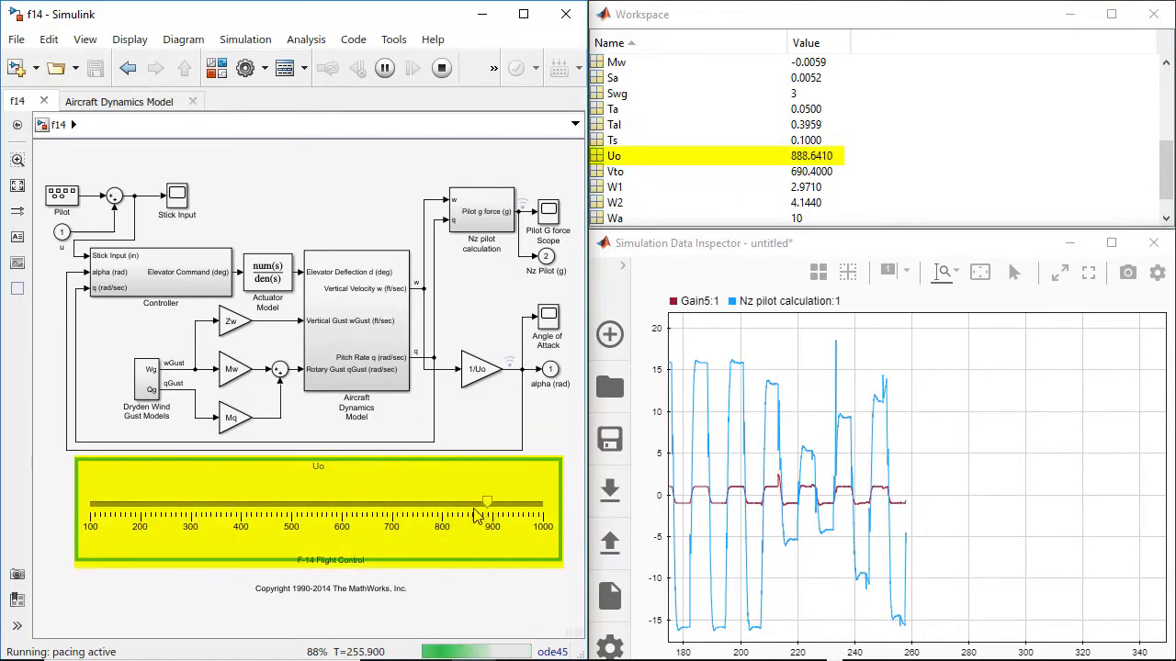
click(192, 513)
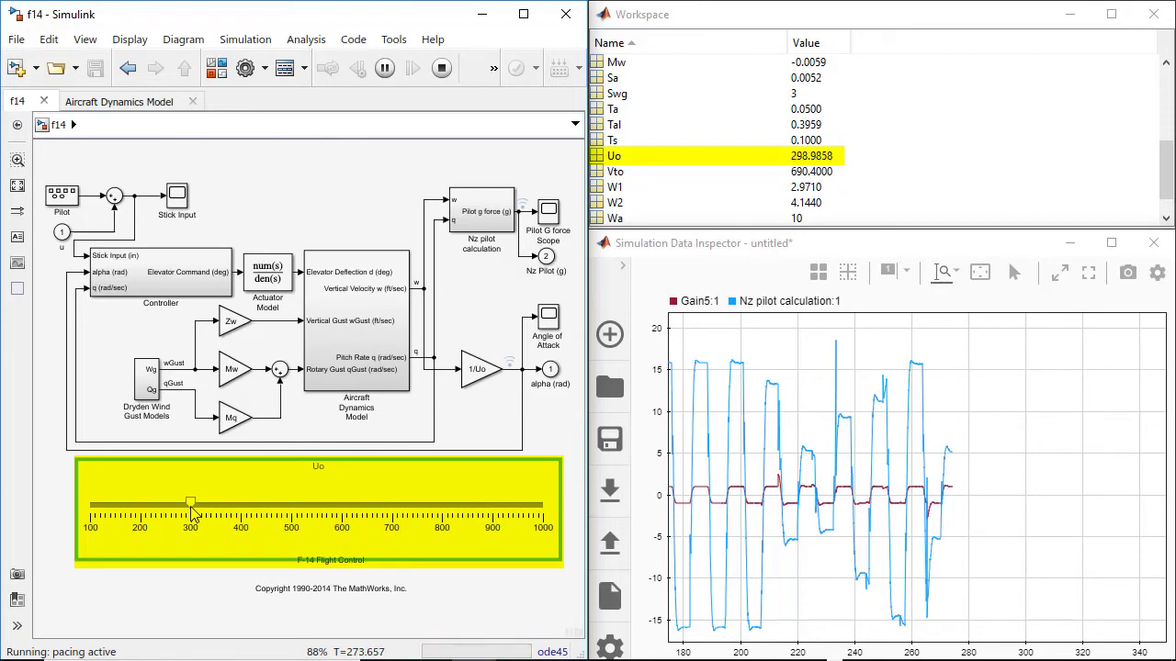
click(239, 504)
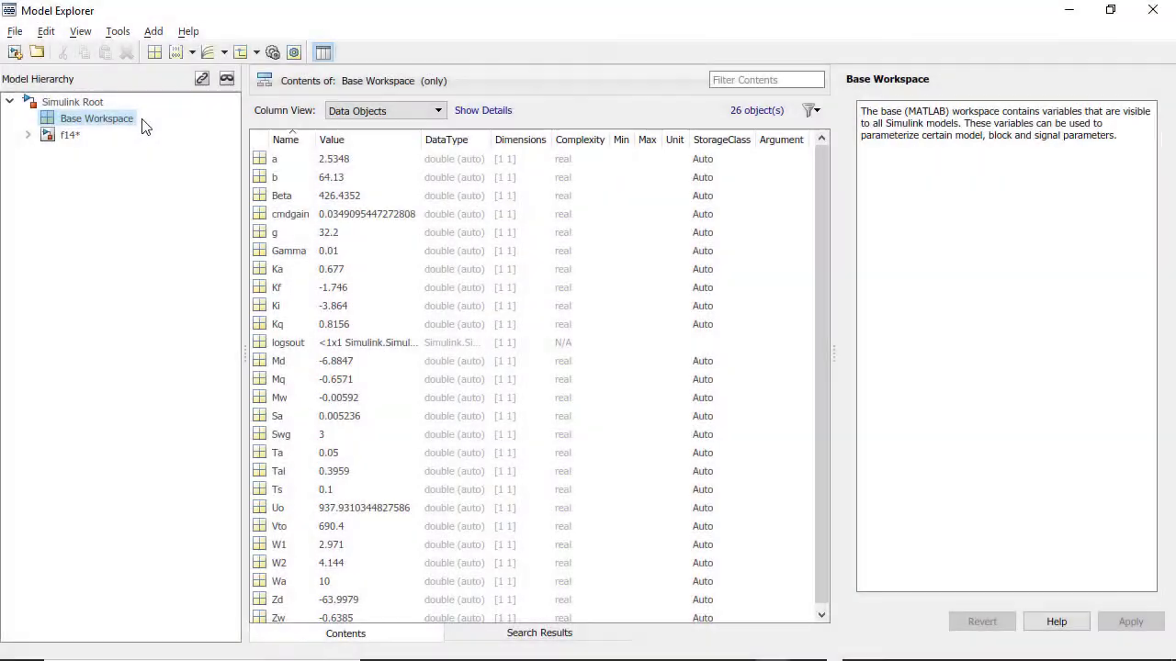
- Select every Base Workspace variable and export them to a file named myData
click(268, 177)
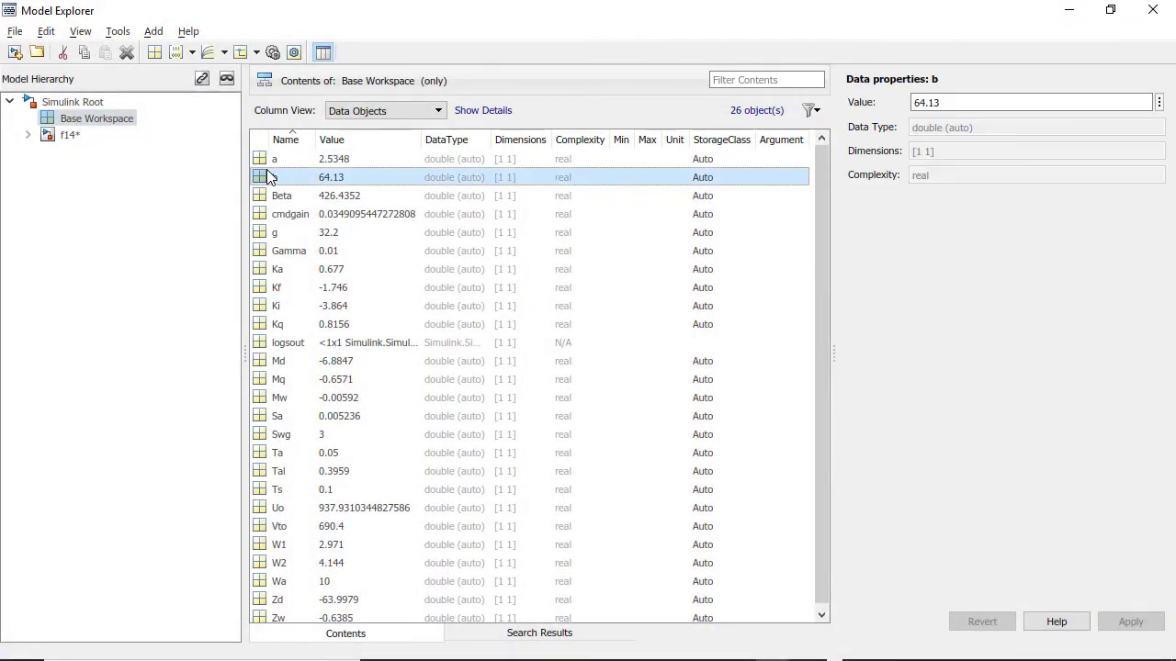
click(271, 165)
key(ctrl+a)
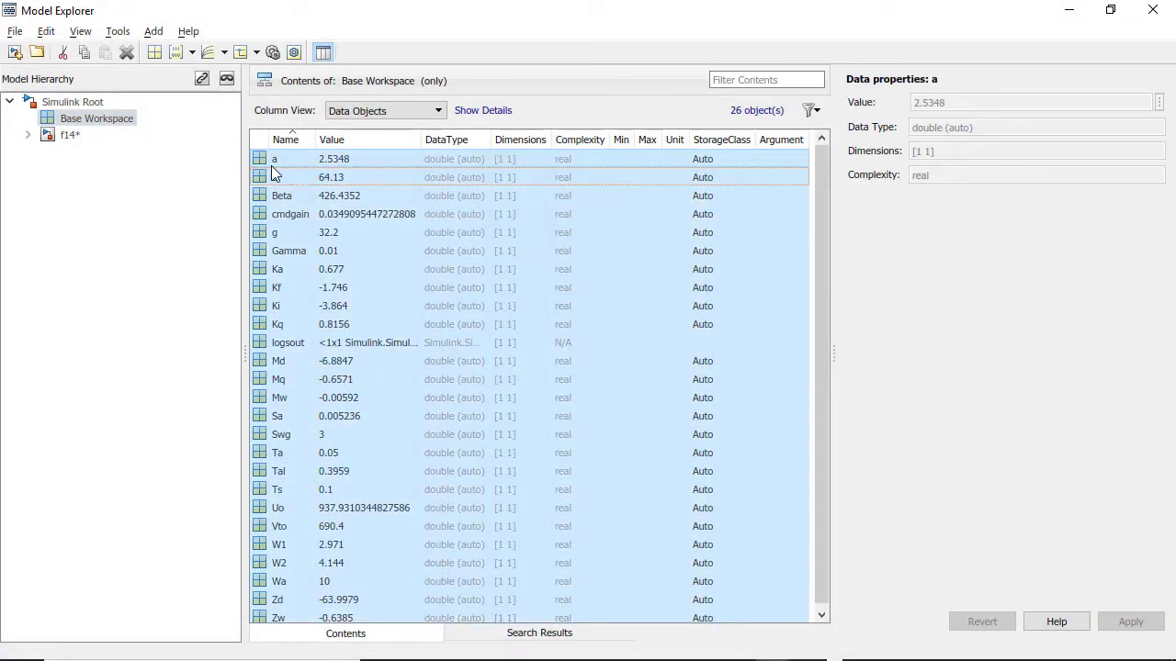
right_click(271, 166)
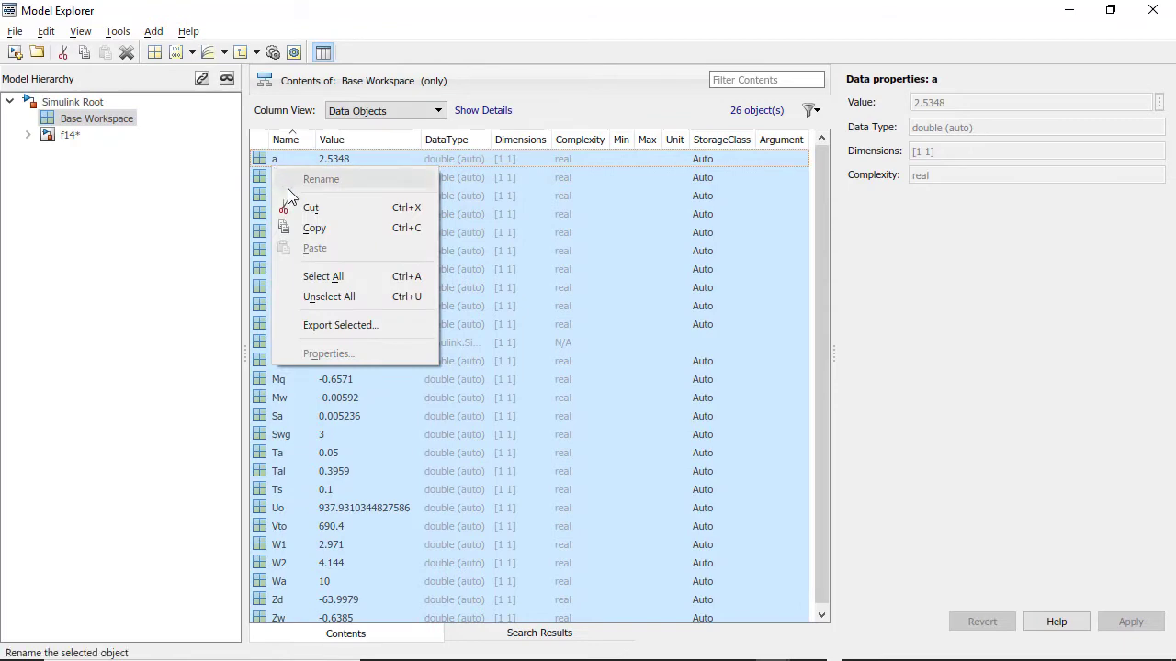
click(340, 327)
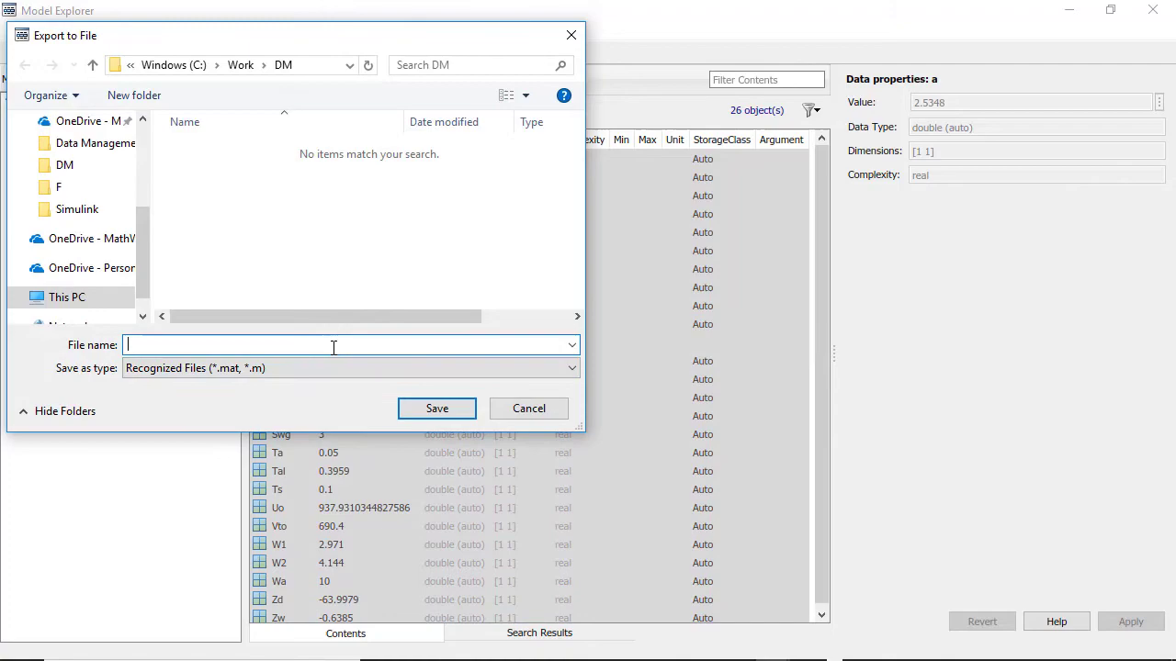
text(myData)
key(Return)
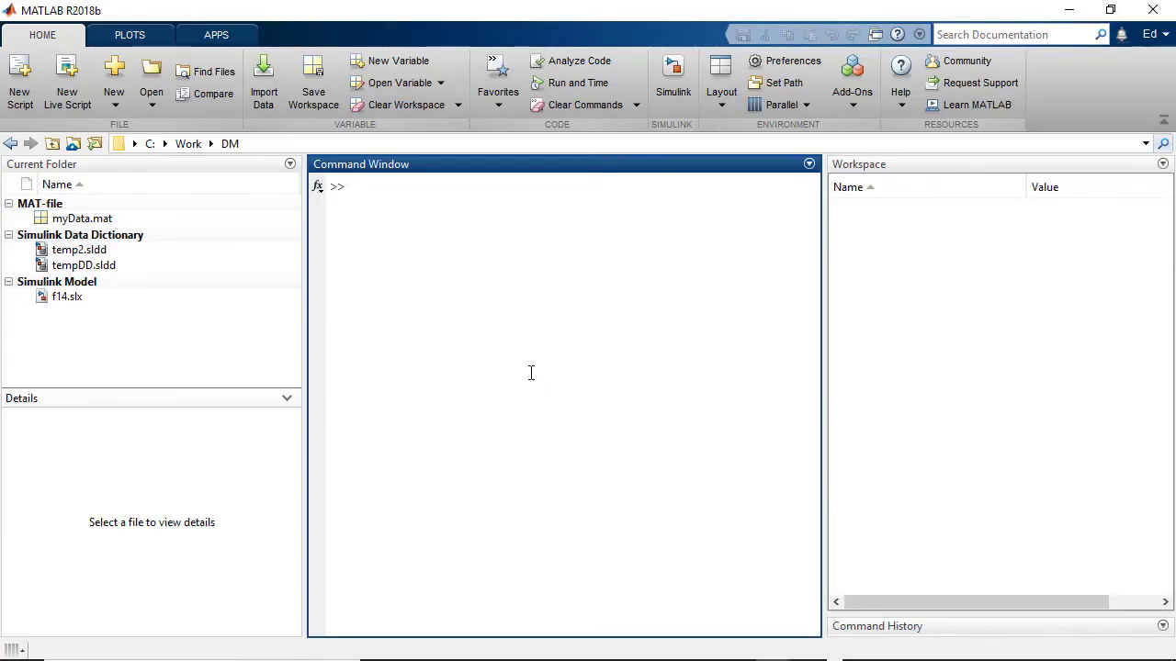
- Import all variables from myData.mat through the Import Wizard as recognized data files
click(262, 97)
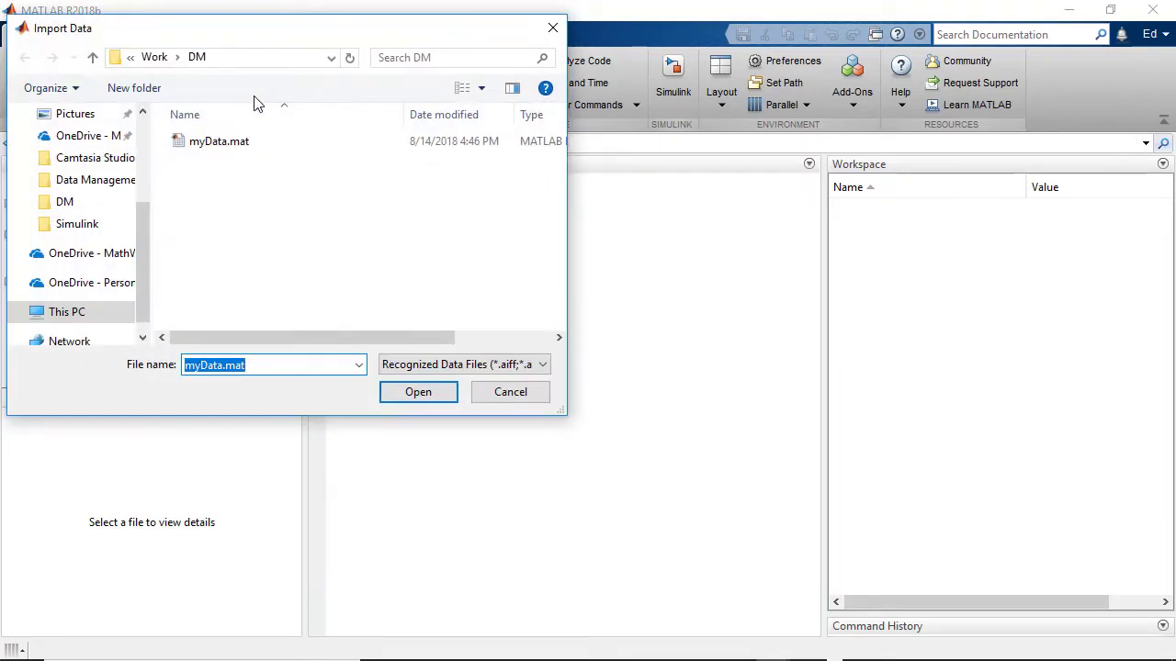
click(399, 366)
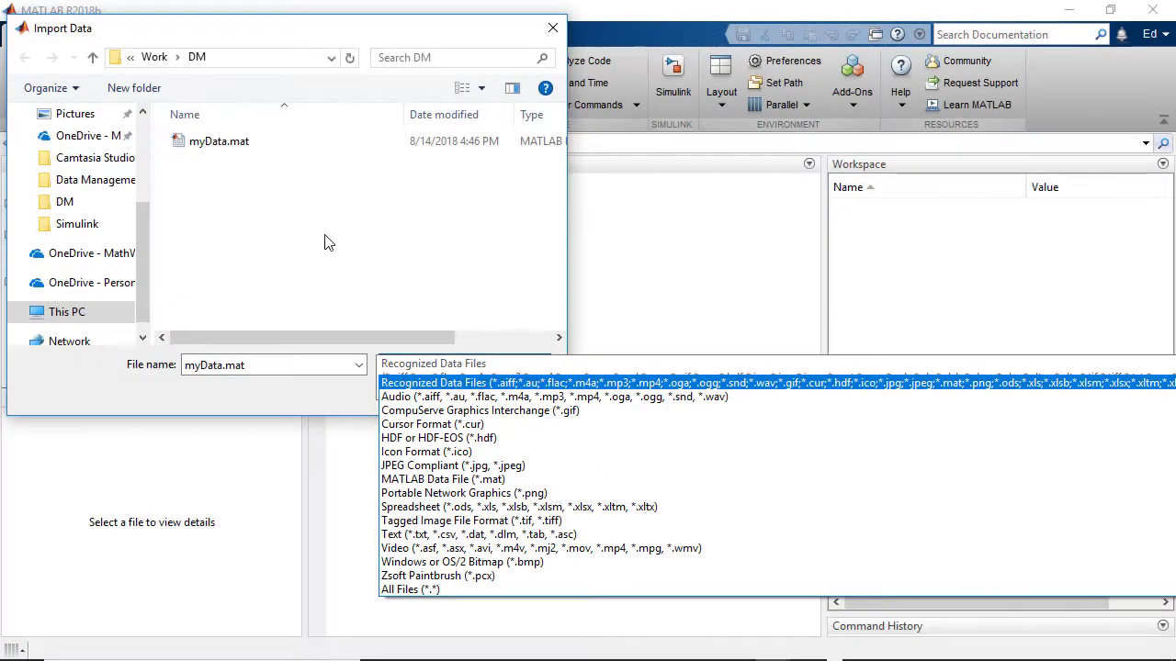
click(292, 194)
click(257, 145)
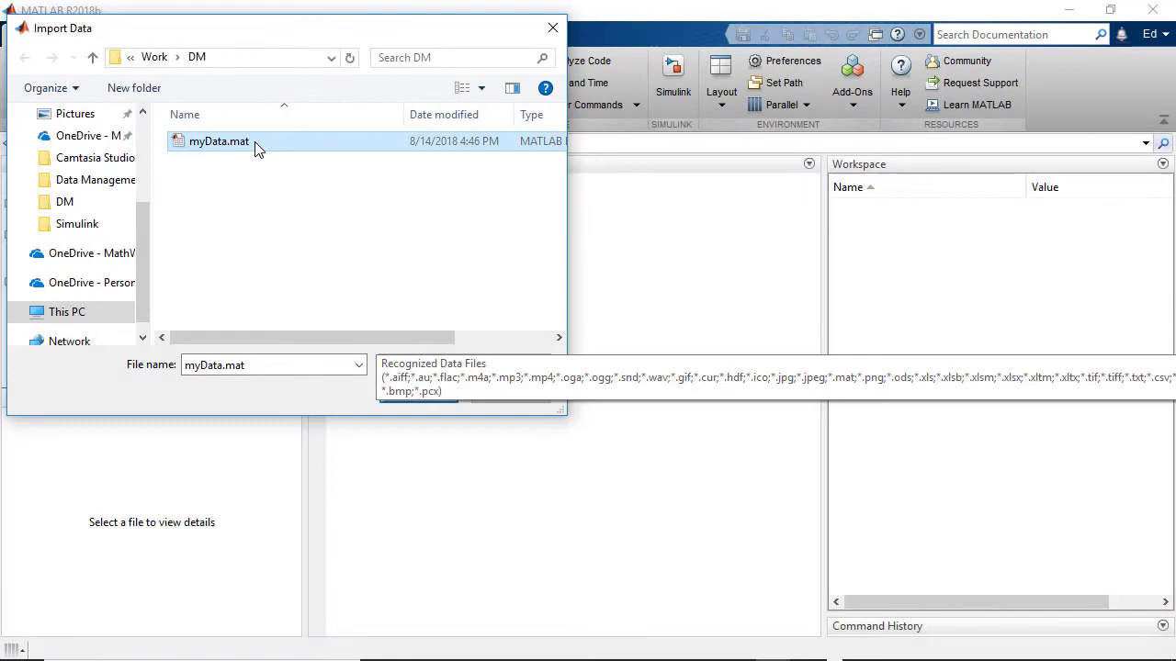
click(417, 393)
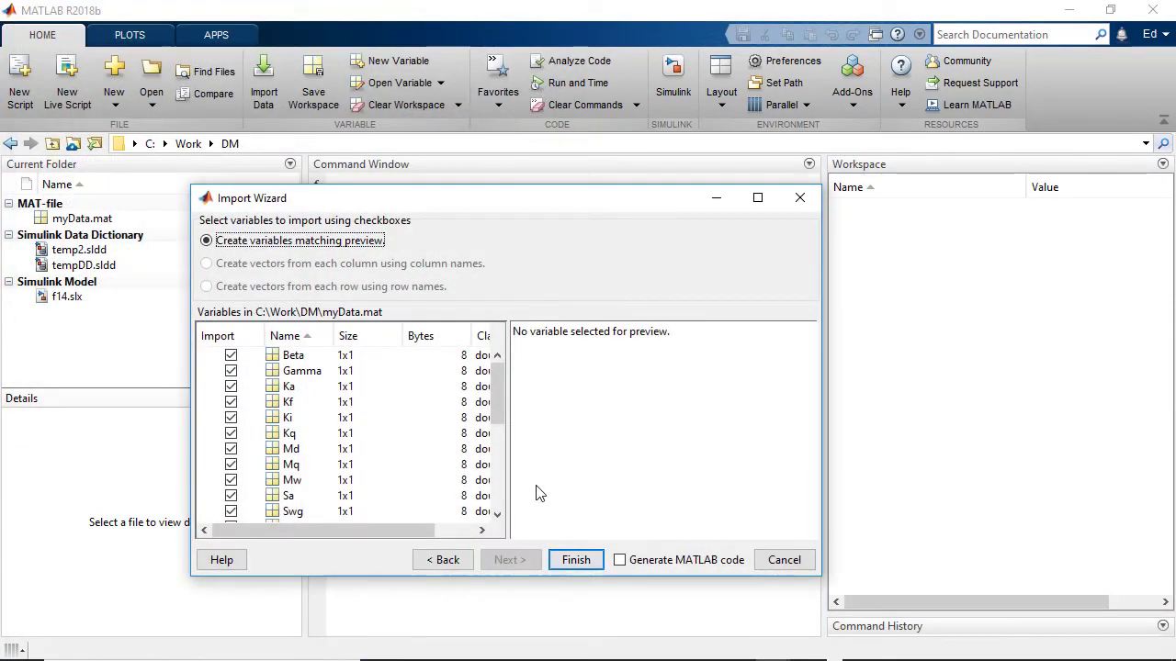
click(567, 561)
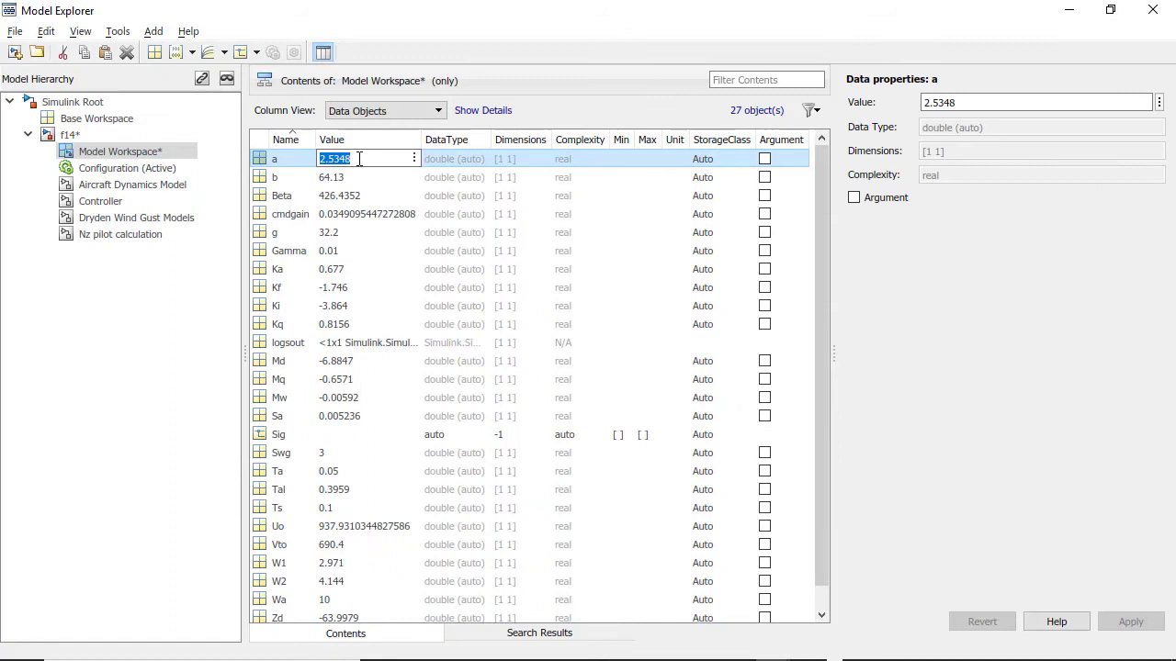
- Set a to 5 and b to 70, then check the model workspace data source (Model File)
text(5)
double_click(359, 177)
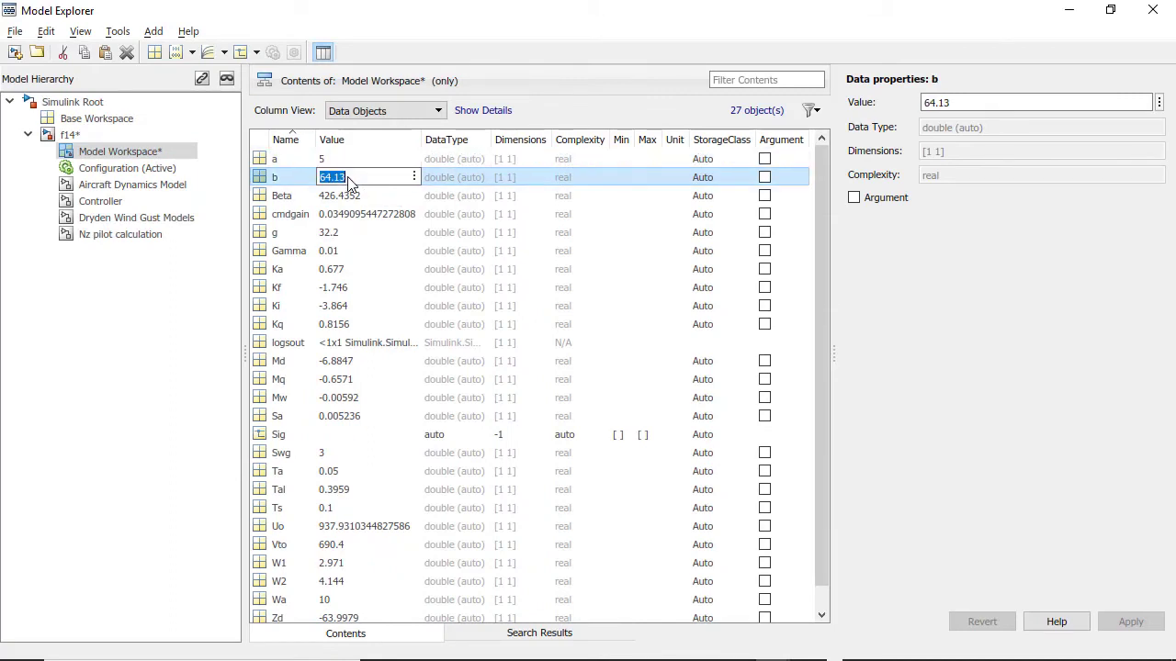
text(70)
key(Return)
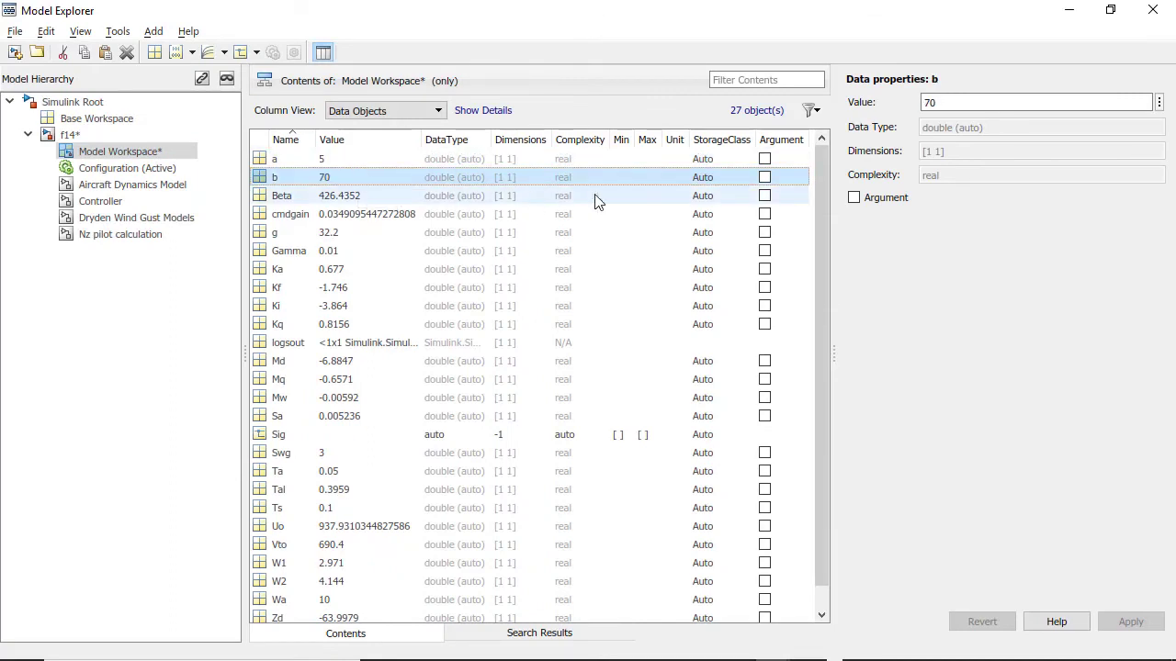
click(139, 152)
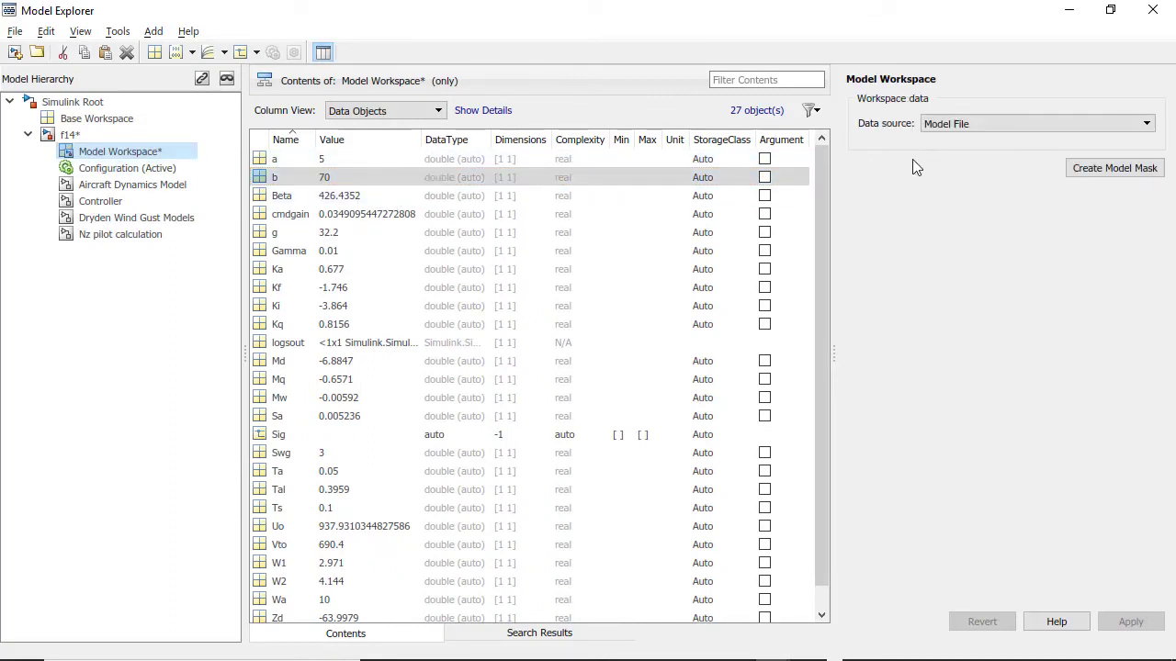
click(1011, 122)
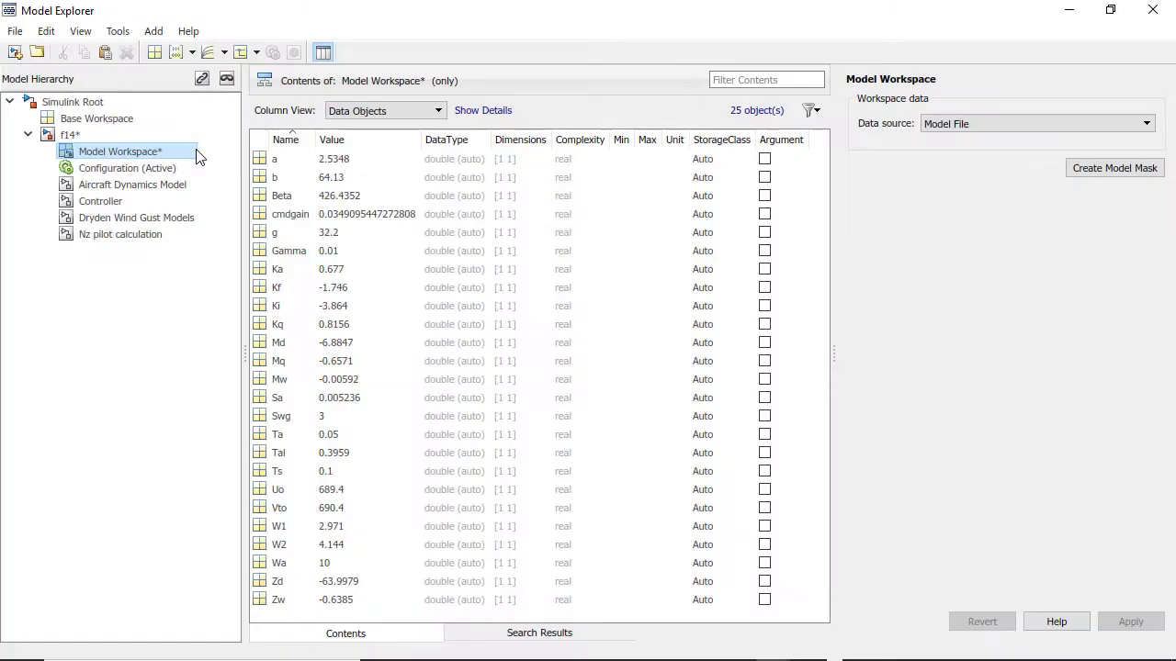
- Create a new data dictionary and save it as myNewData
click(15, 31)
mouse_move(137, 53)
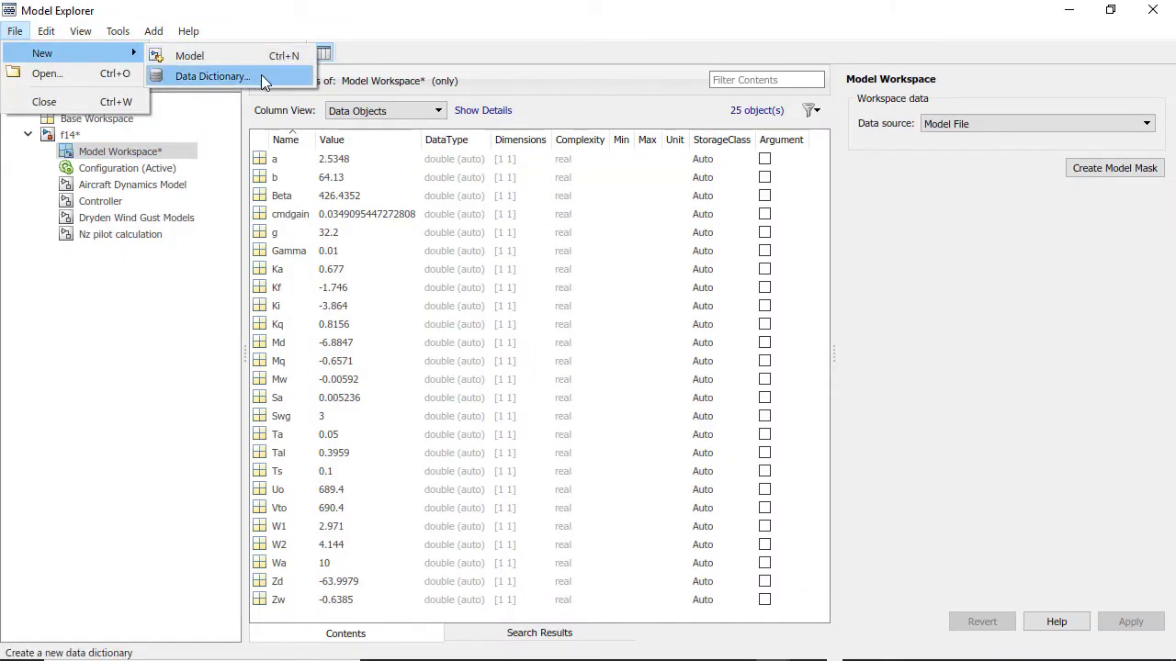
click(212, 76)
click(273, 327)
text(myNewData)
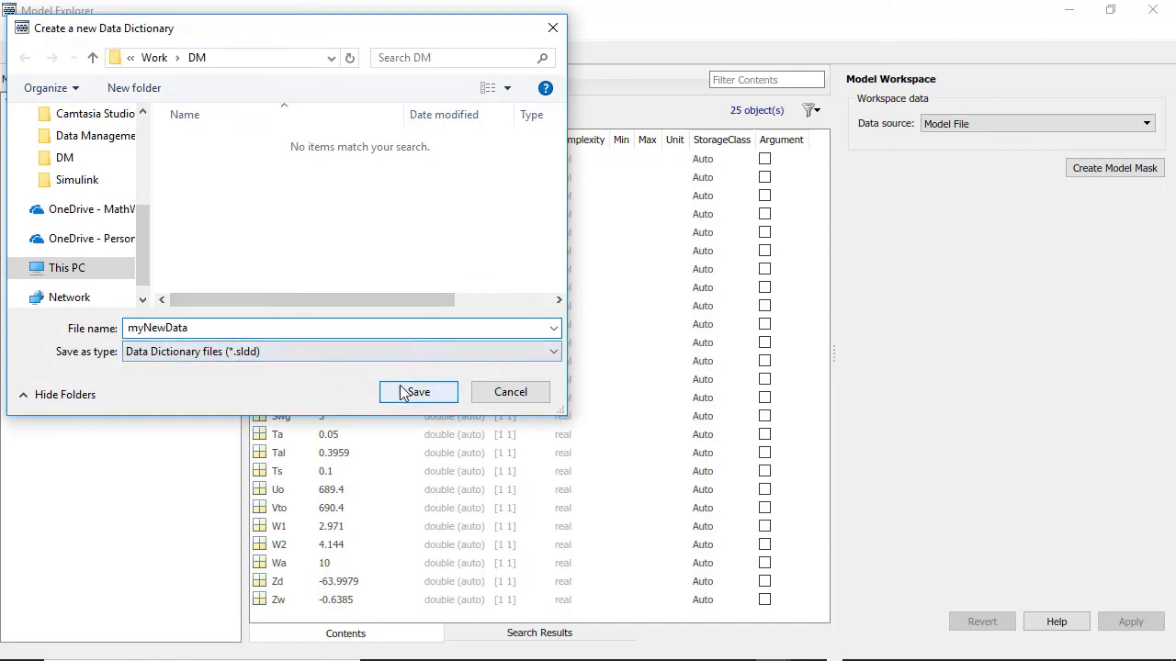
click(416, 393)
- Move all the f14 model workspace variables into myNewData's Design Data
click(128, 185)
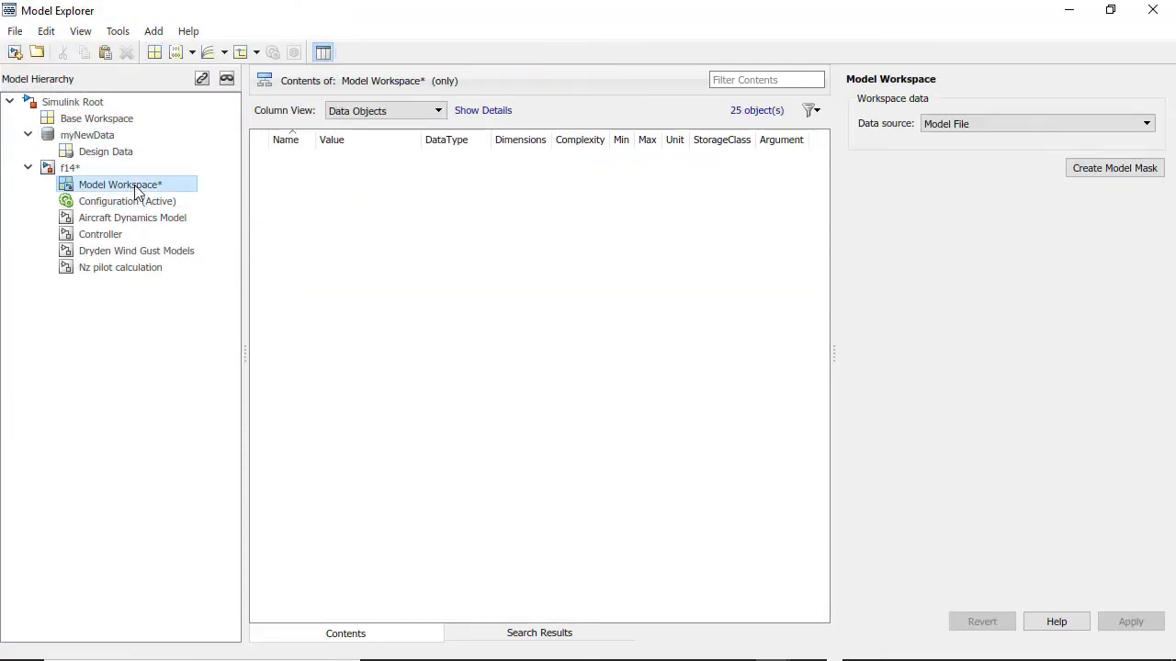
key(ctrl+a)
drag(275, 159, 136, 154)
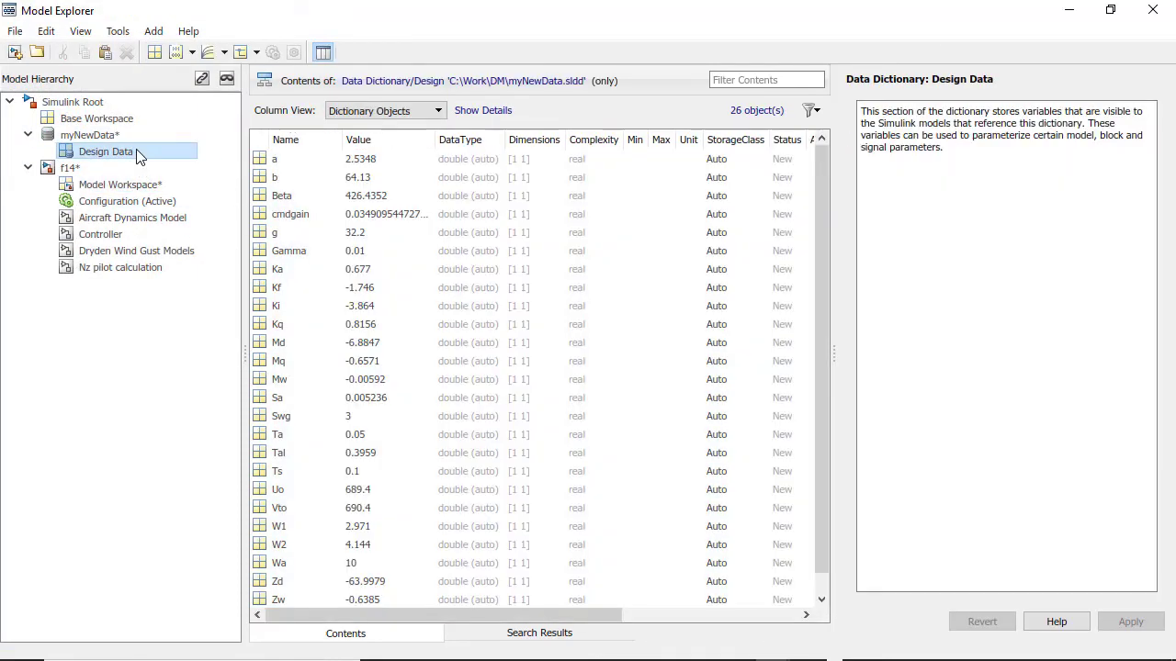
- In myNewData's Design Data, set a to 5 and b to 75
double_click(367, 159)
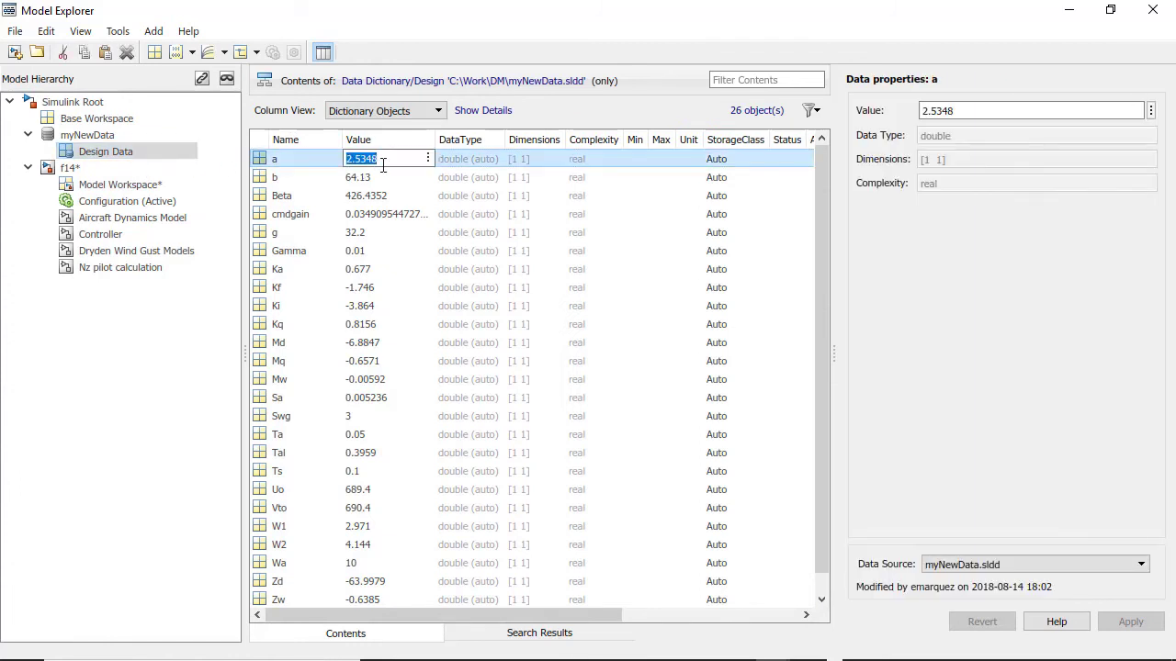
text(5)
key(Return)
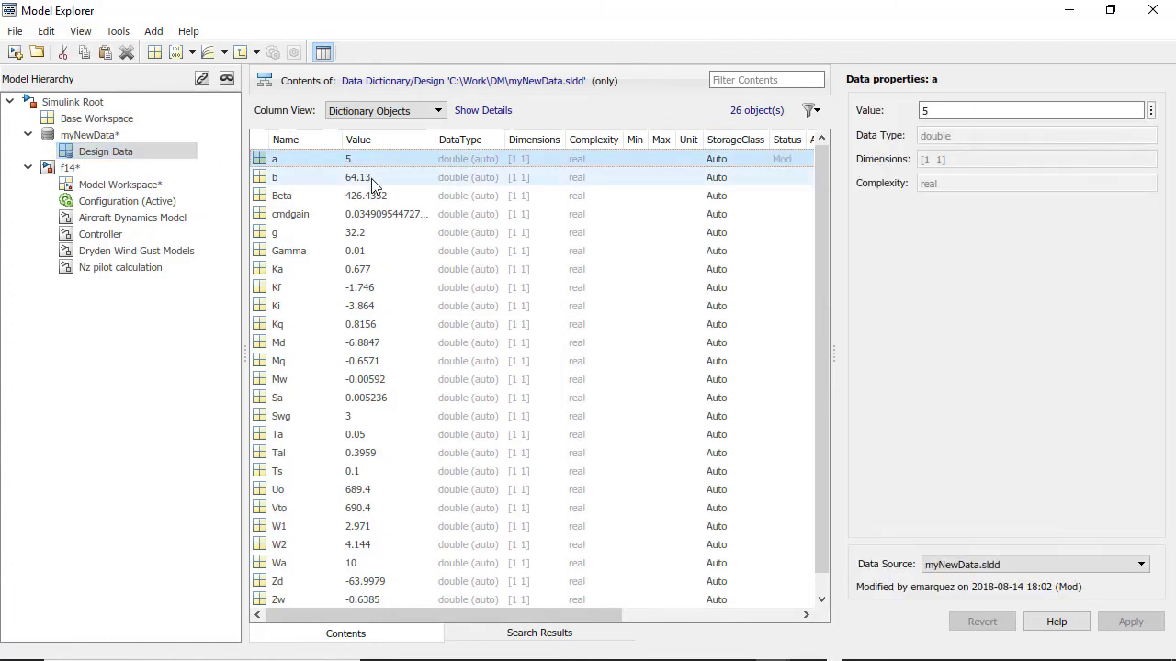
double_click(375, 177)
text(75)
key(Return)
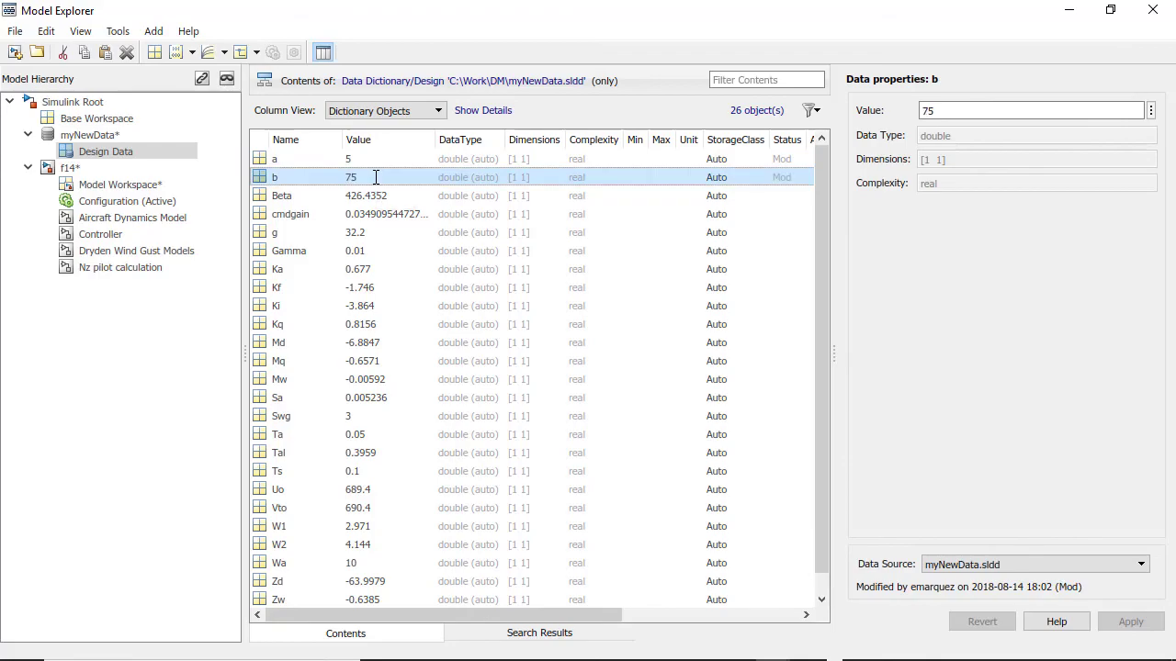
right_click(123, 137)
- Show myNewData's unsaved changes and compare a's previous 2.5348 against the new 5
click(175, 148)
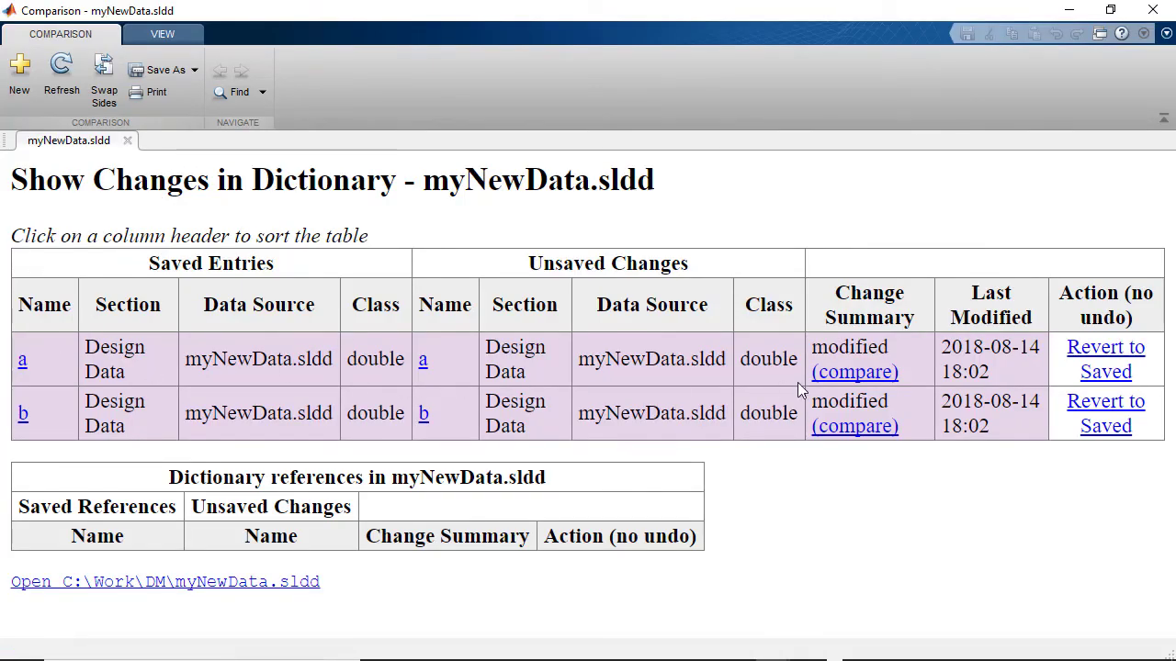
click(854, 372)
click(309, 296)
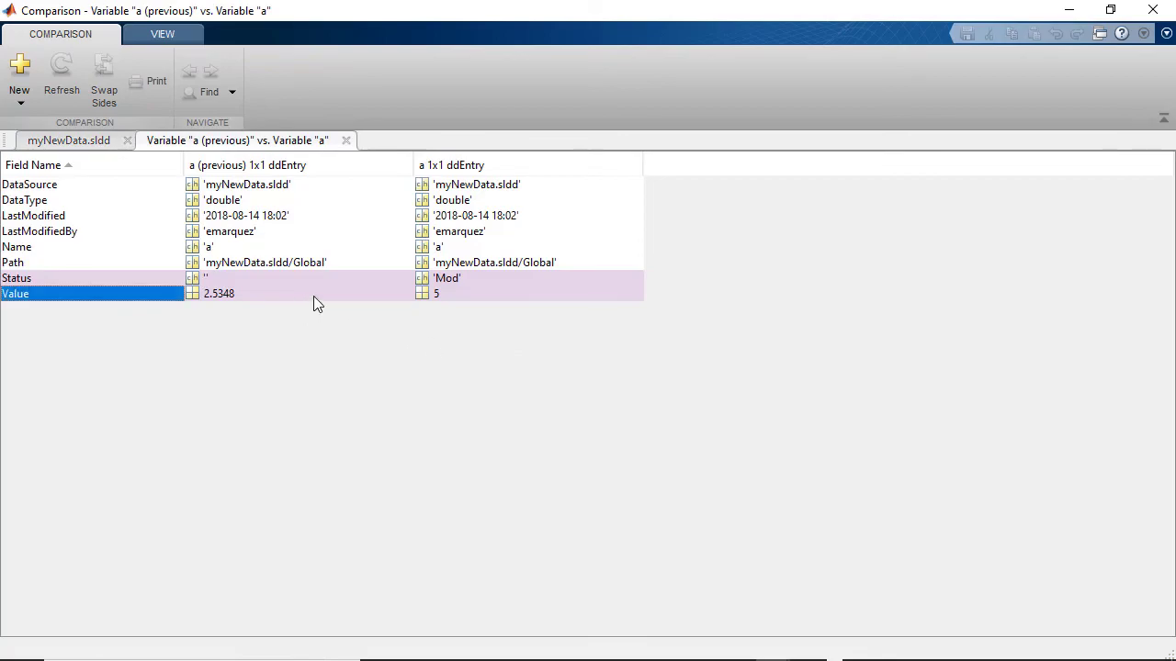
key(alt+Tab)
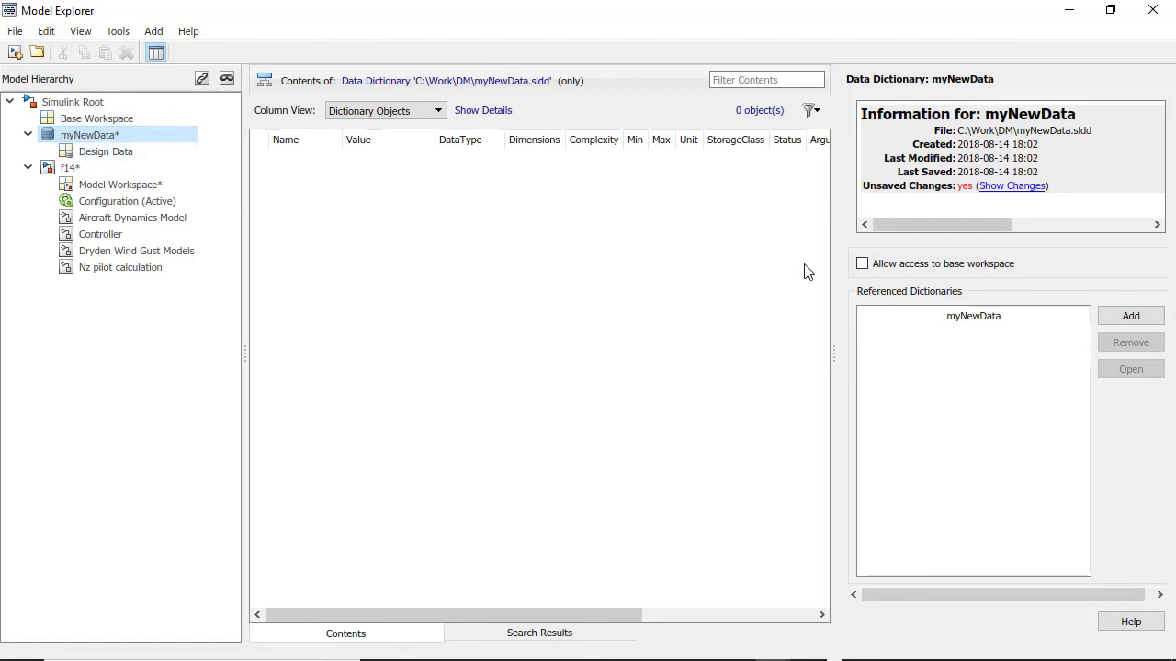
- Enable 'Allow access to base workspace' for the myNewData dictionary
click(863, 266)
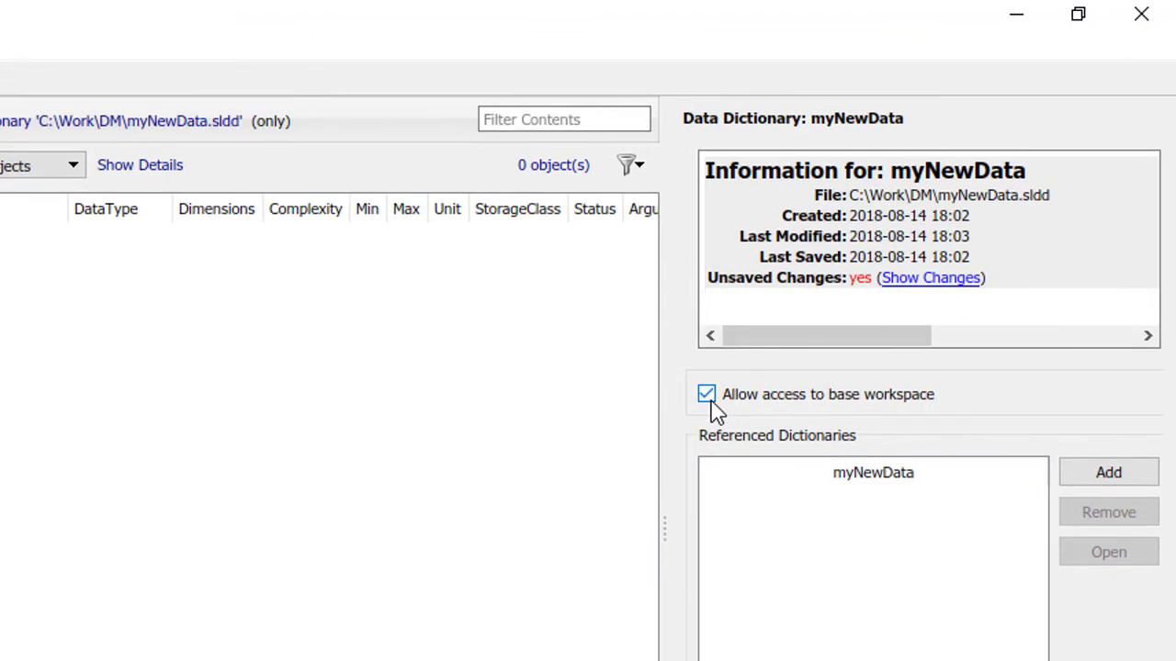